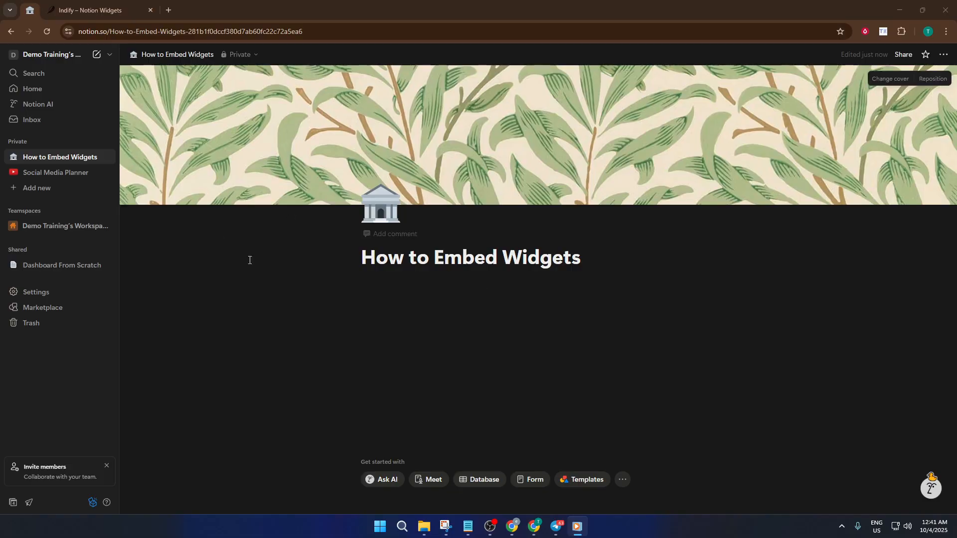
Switch to the Indify site and create a Life Progress Bar widget titled "Progress bar"
{"action": "left_click", "coordinate": [93, 7]}
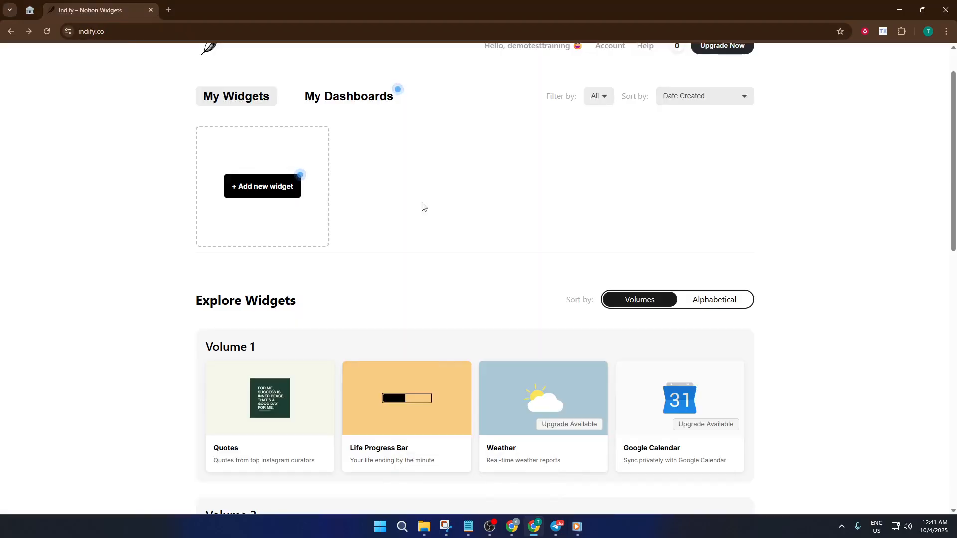
{"action": "scroll", "coordinate": [529, 259], "scroll_direction": "up", "scroll_amount": 1}
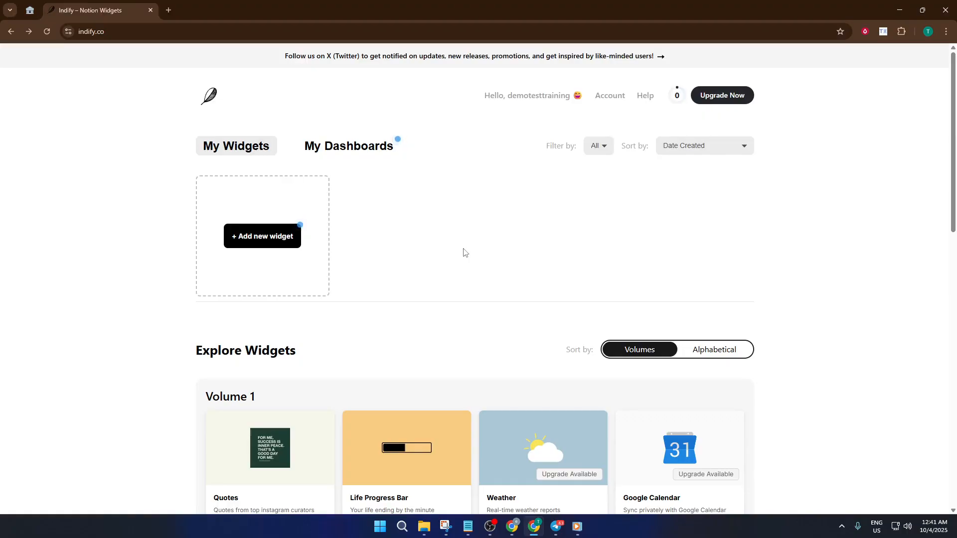
{"action": "scroll", "coordinate": [459, 261], "scroll_direction": "down", "scroll_amount": 3}
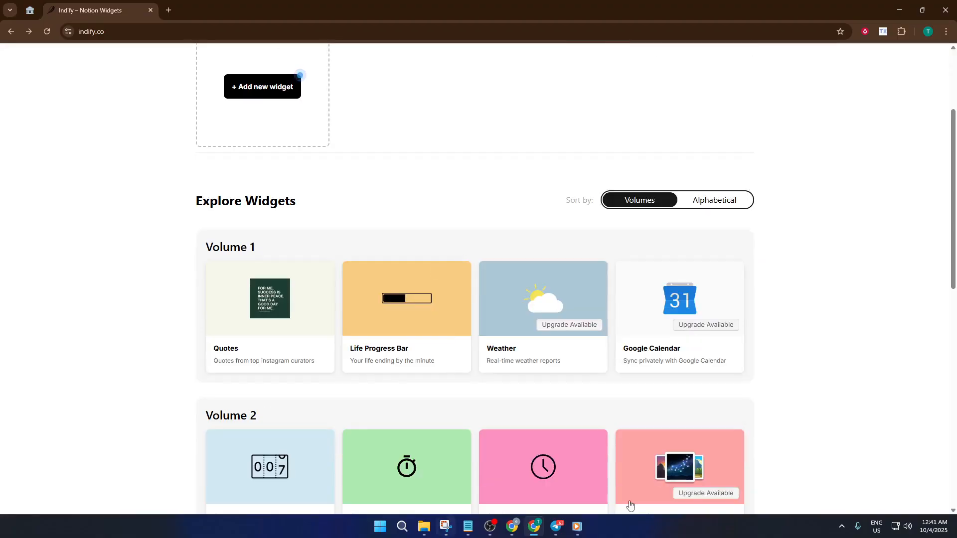
{"action": "scroll", "coordinate": [457, 284], "scroll_direction": "down", "scroll_amount": 3}
{"action": "mouse_move", "coordinate": [412, 172]}
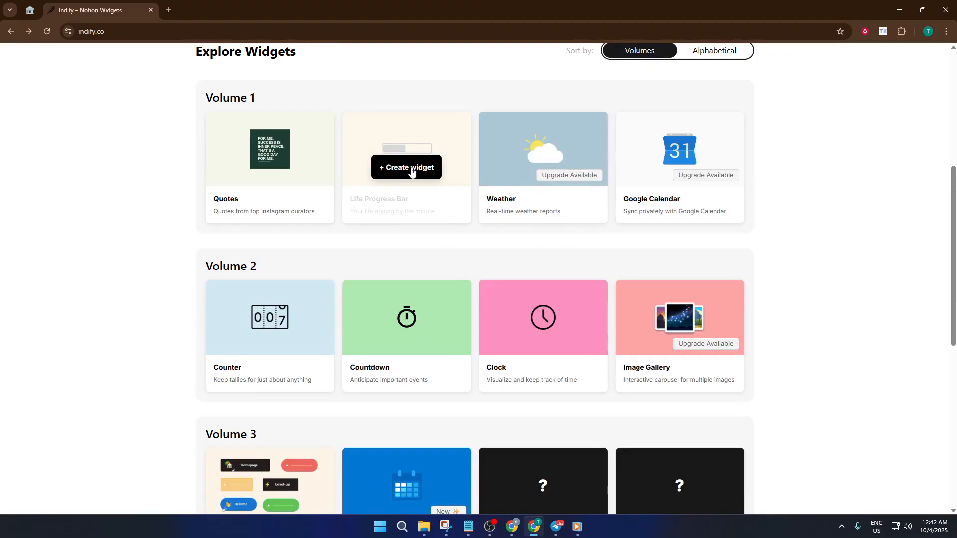
{"action": "left_click", "coordinate": [411, 171]}
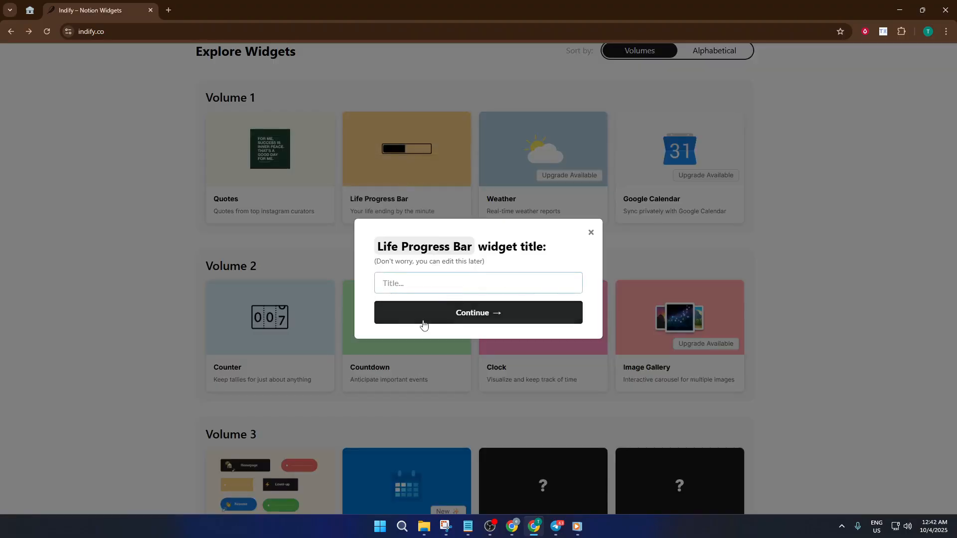
{"action": "left_click", "coordinate": [467, 282]}
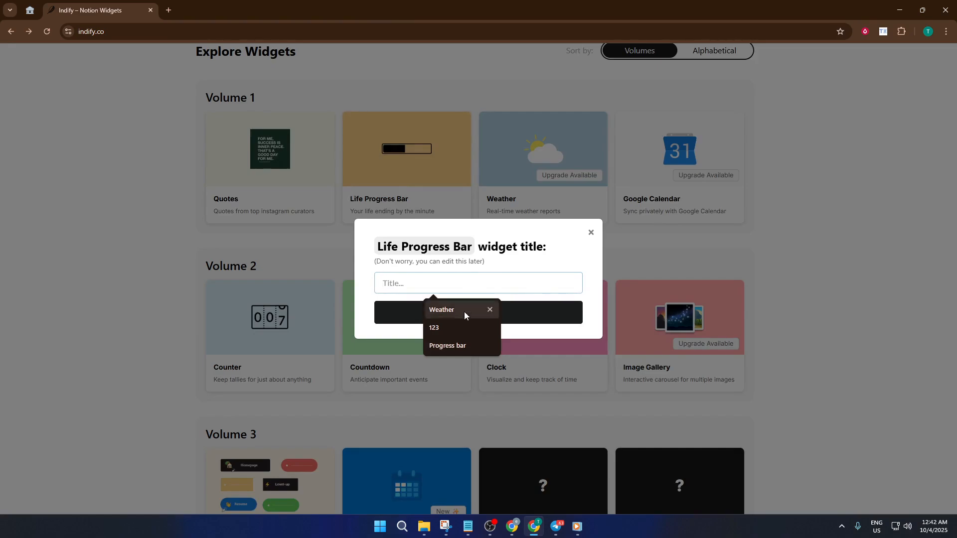
{"action": "left_click", "coordinate": [461, 346]}
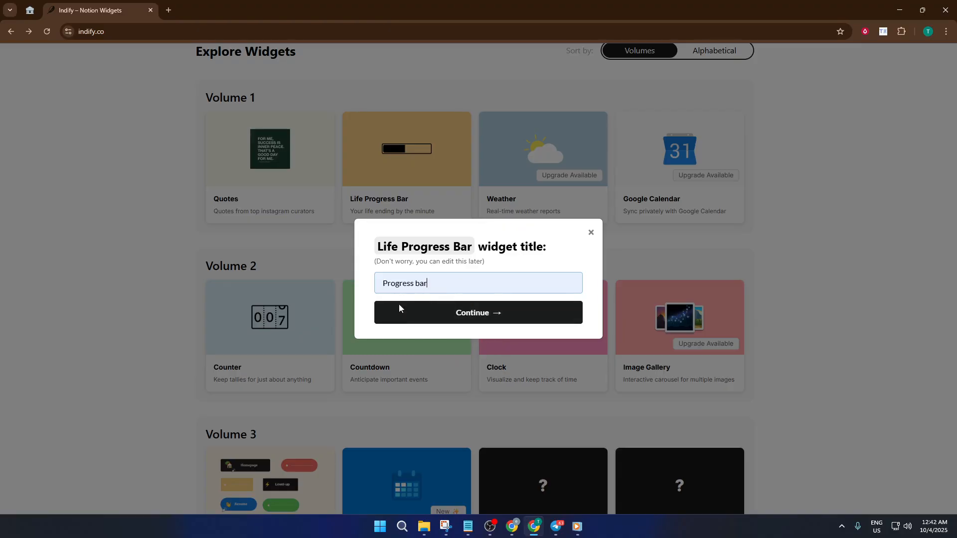
{"action": "left_click", "coordinate": [482, 315]}
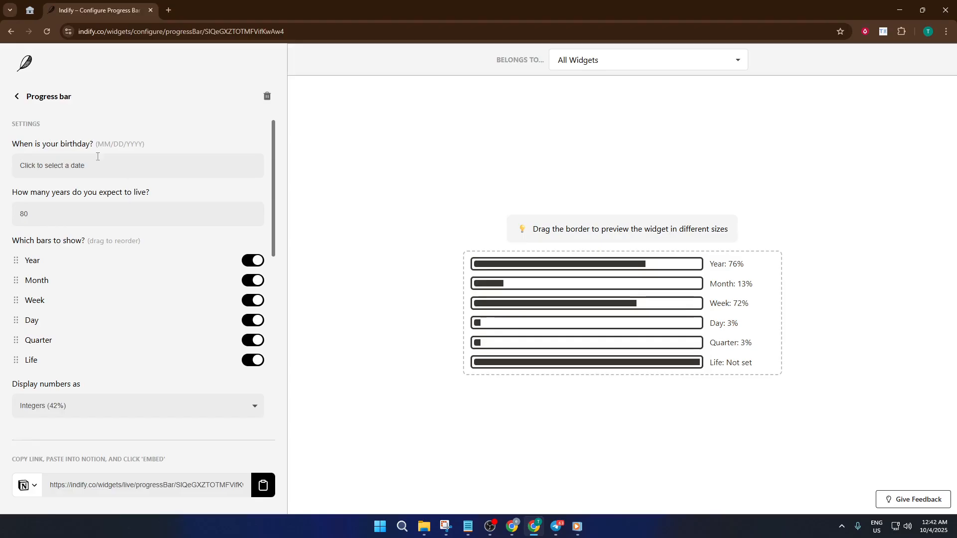
Fill in the birthday in the progress bar widget's settings, correcting its year
{"action": "left_click", "coordinate": [65, 168]}
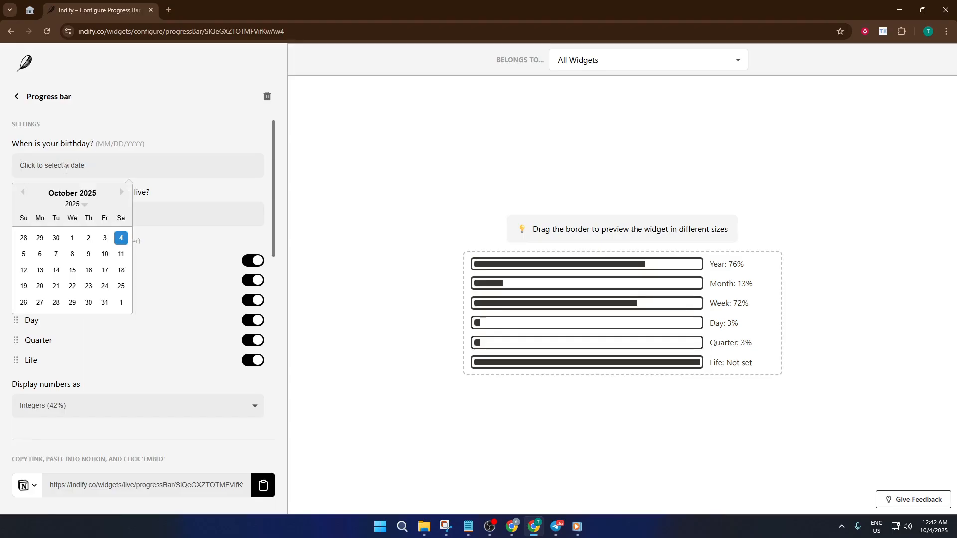
{"action": "left_click", "coordinate": [72, 254]}
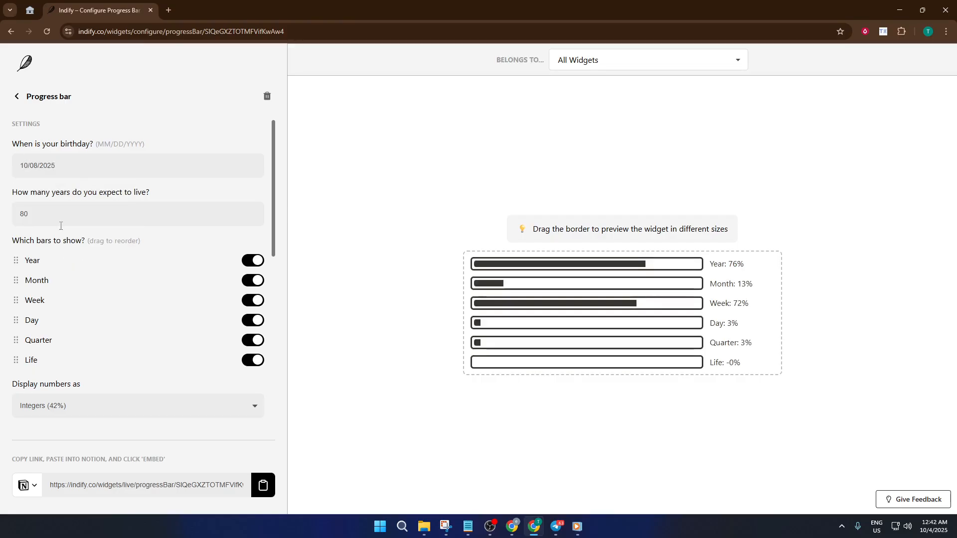
{"action": "left_click", "coordinate": [54, 170]}
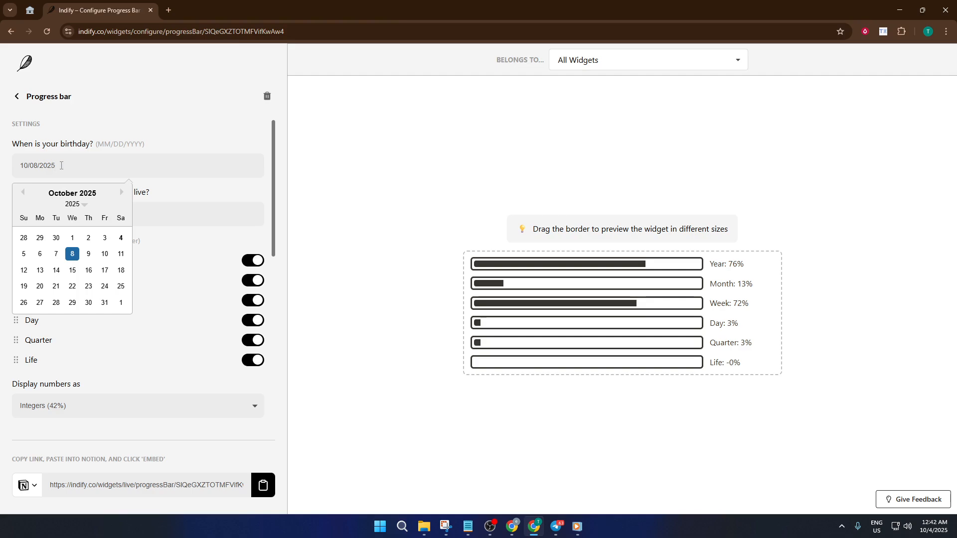
{"action": "key", "text": "BackSpace"}
{"action": "key", "text": "BackSpace"}
{"action": "key", "text": "BackSpace"}
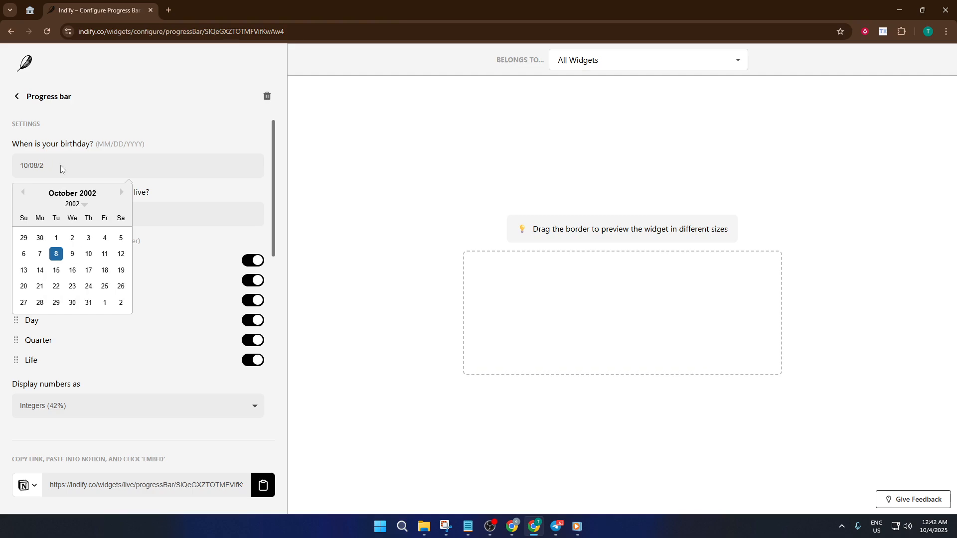
{"action": "type", "text": "0"}
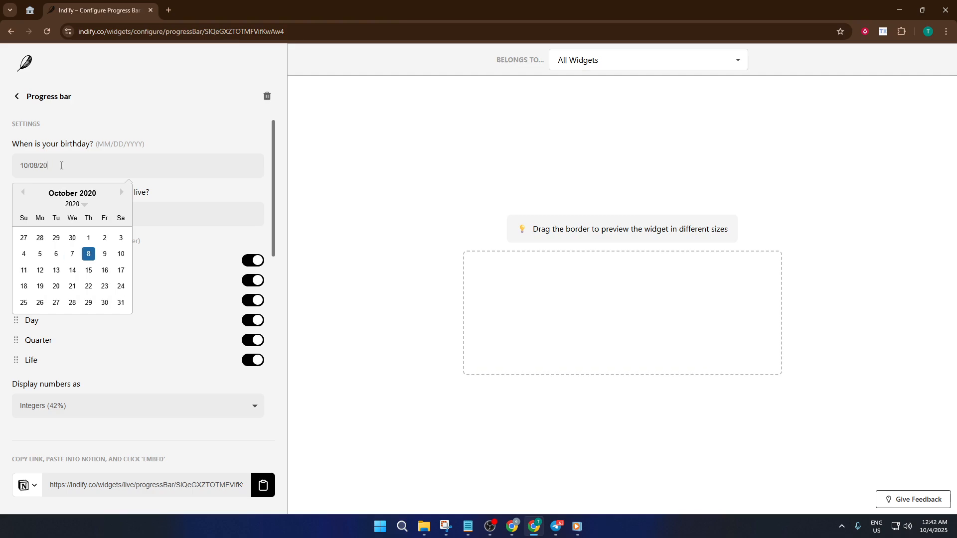
{"action": "type", "text": "00"}
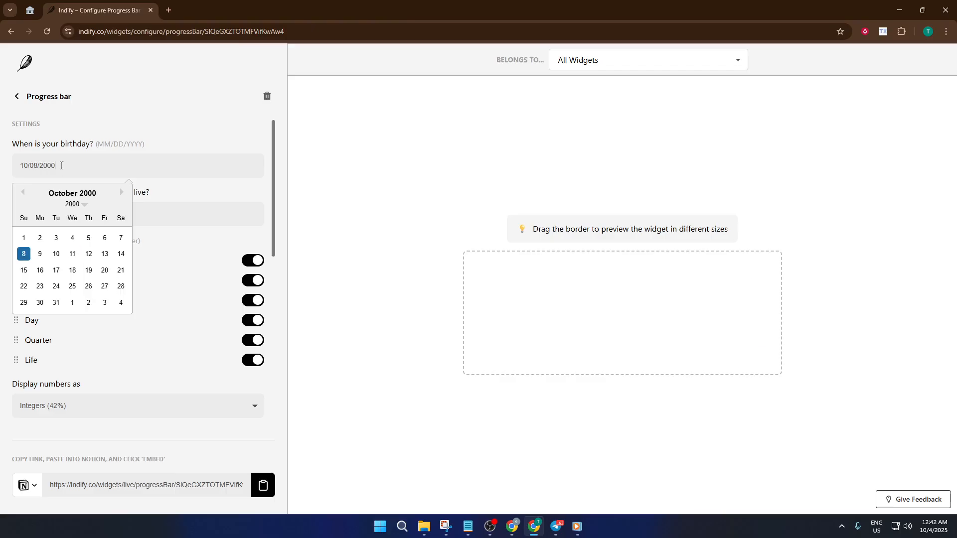
{"action": "left_click", "coordinate": [128, 145]}
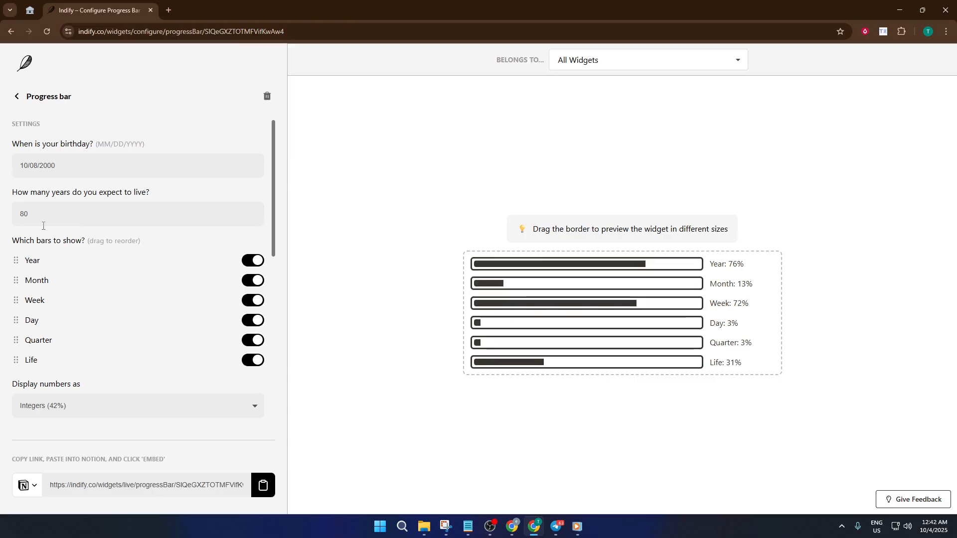
Turn the Year bar off and on again, and do the same with the Month bar
{"action": "scroll", "coordinate": [52, 232], "scroll_direction": "down", "scroll_amount": 1}
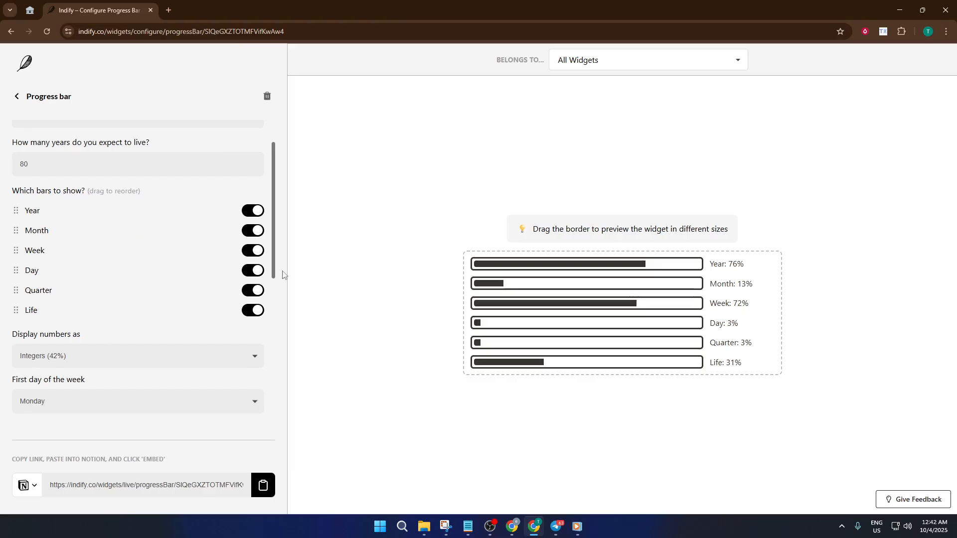
{"action": "left_click", "coordinate": [251, 212]}
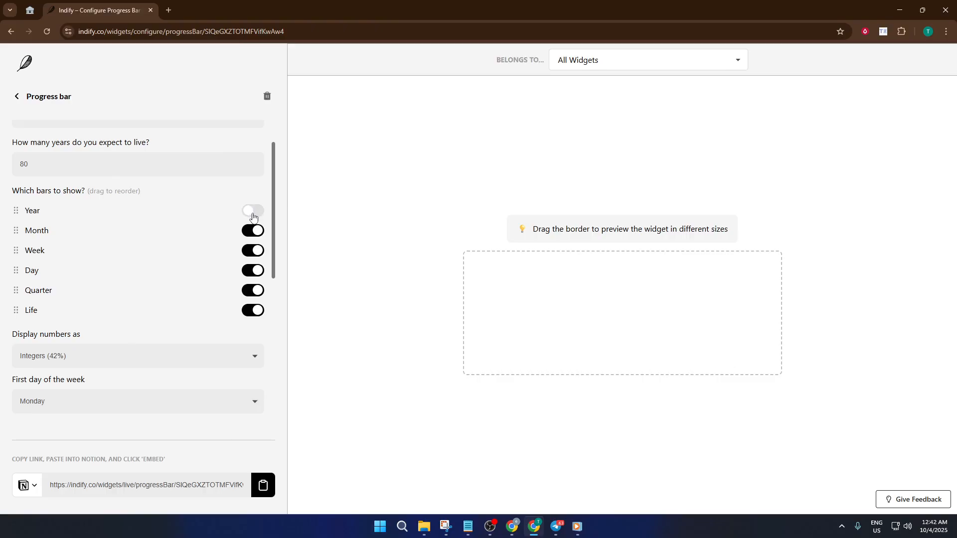
{"action": "left_click", "coordinate": [252, 216]}
{"action": "left_click", "coordinate": [250, 234]}
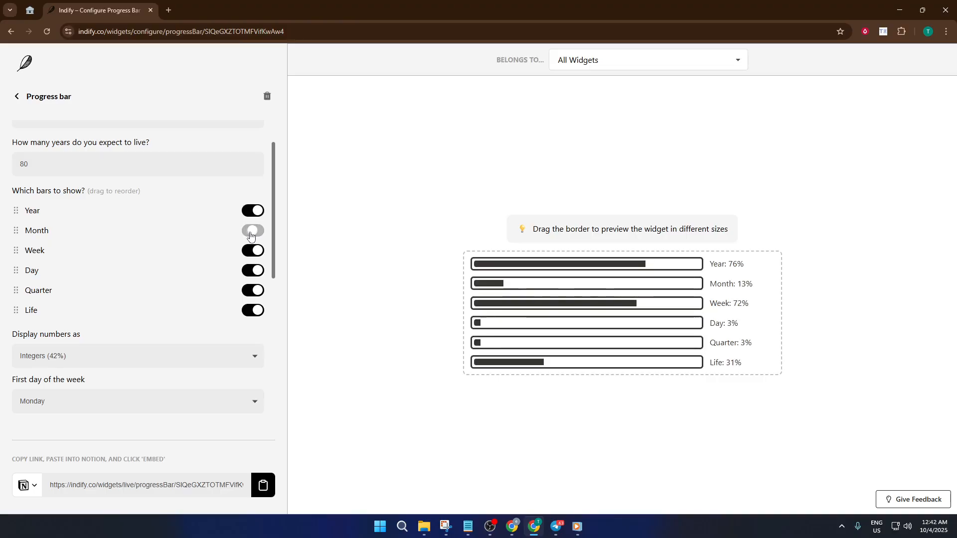
{"action": "left_click", "coordinate": [254, 238]}
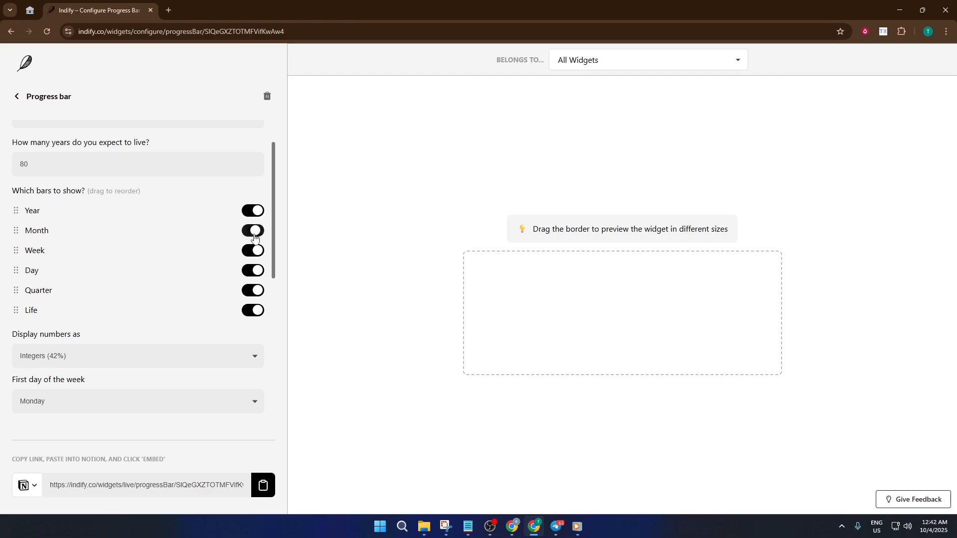
Set the widget's light-mode text color to the golden yellow #E5B729
{"action": "scroll", "coordinate": [218, 305], "scroll_direction": "down", "scroll_amount": 2}
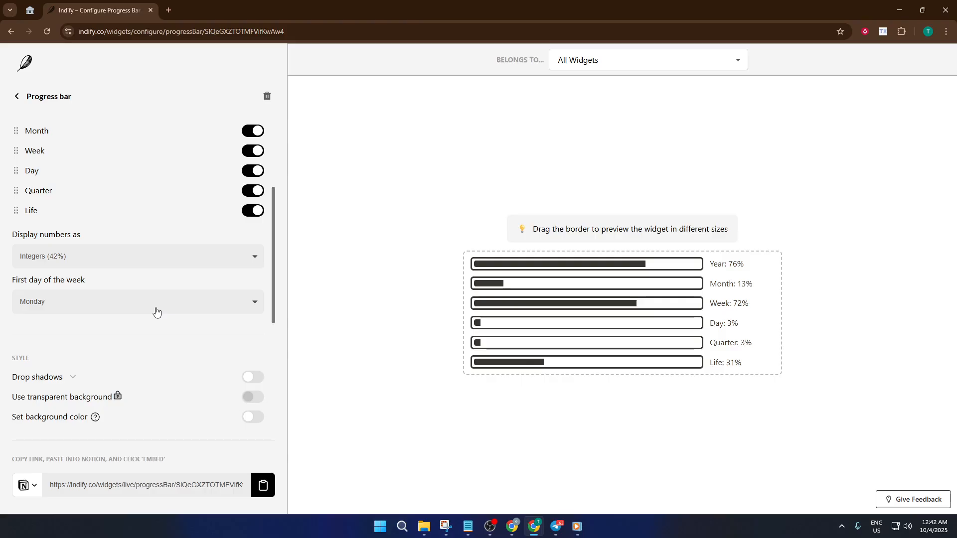
{"action": "scroll", "coordinate": [118, 271], "scroll_direction": "down", "scroll_amount": 4}
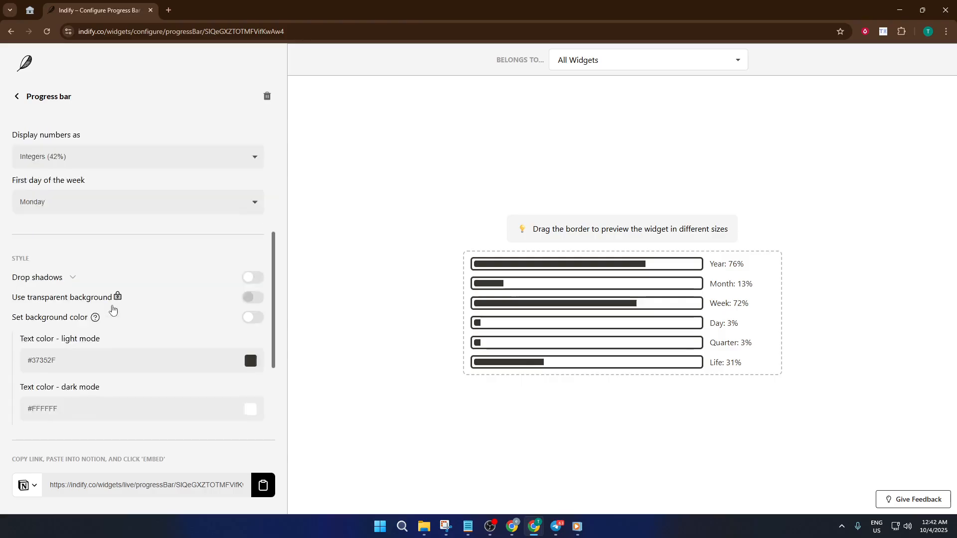
{"action": "scroll", "coordinate": [136, 253], "scroll_direction": "down", "scroll_amount": 1}
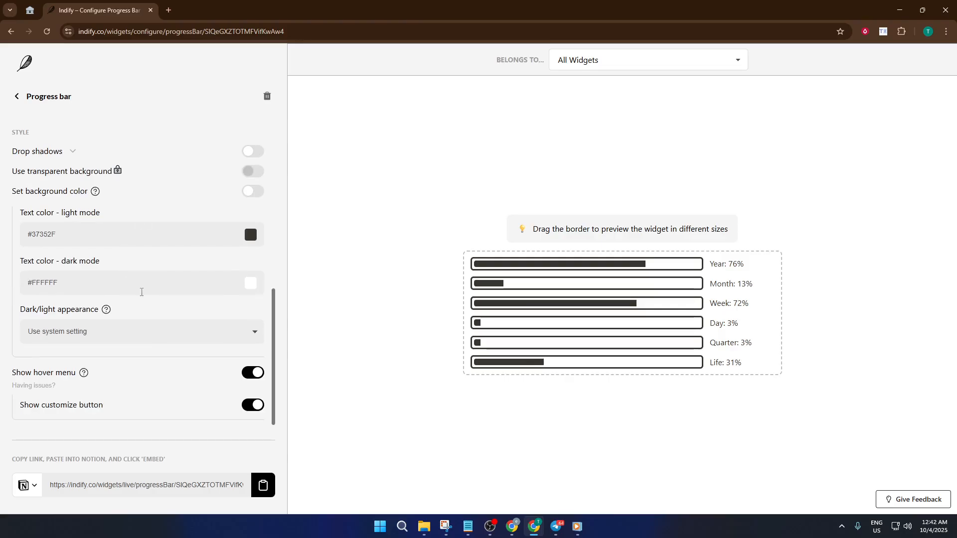
{"action": "left_click", "coordinate": [246, 236]}
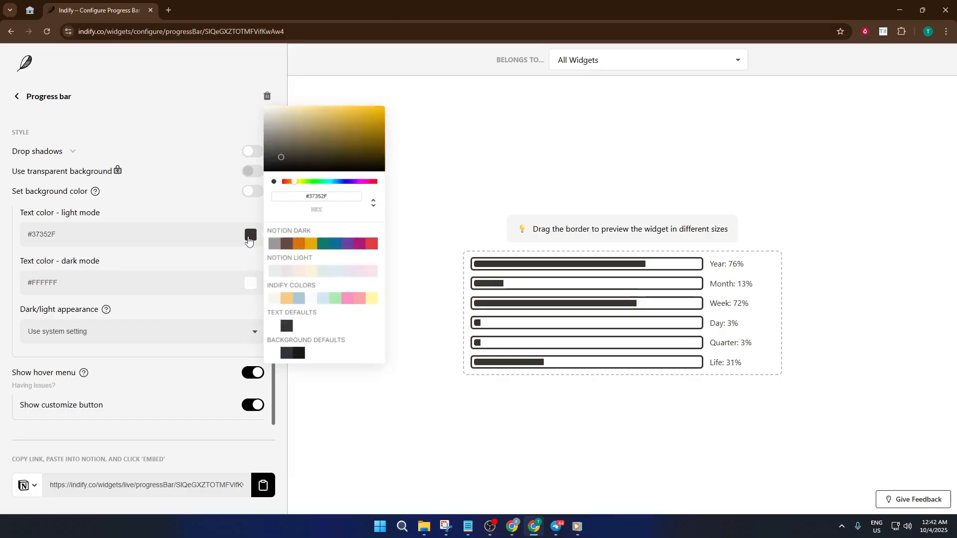
{"action": "left_click", "coordinate": [332, 132]}
{"action": "left_click_drag", "start_coordinate": [332, 133], "coordinate": [366, 107]}
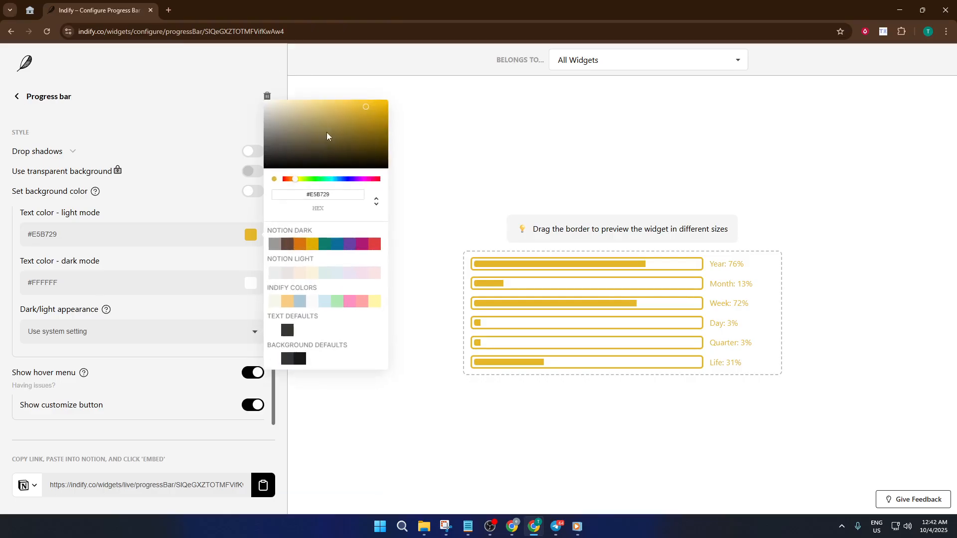
{"action": "left_click", "coordinate": [233, 178]}
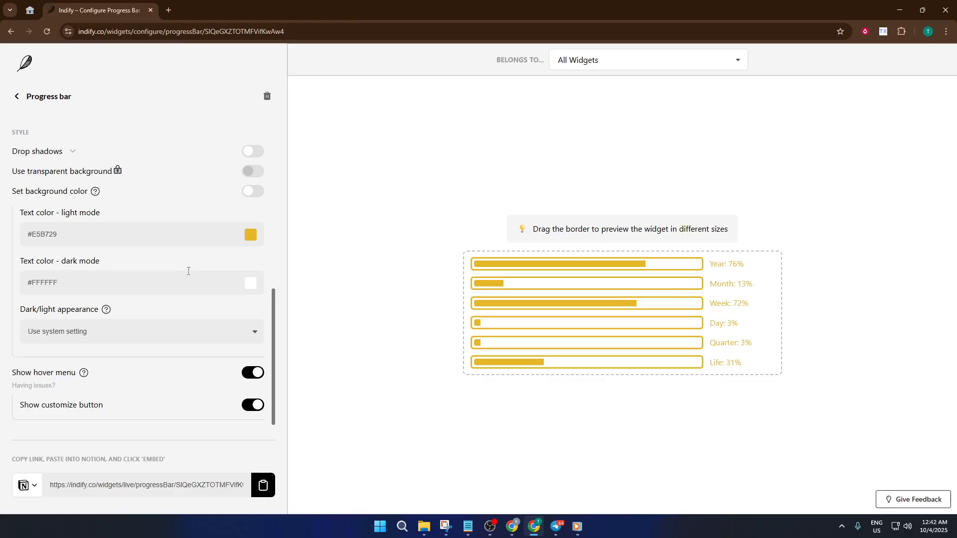
{"action": "left_click", "coordinate": [251, 286]}
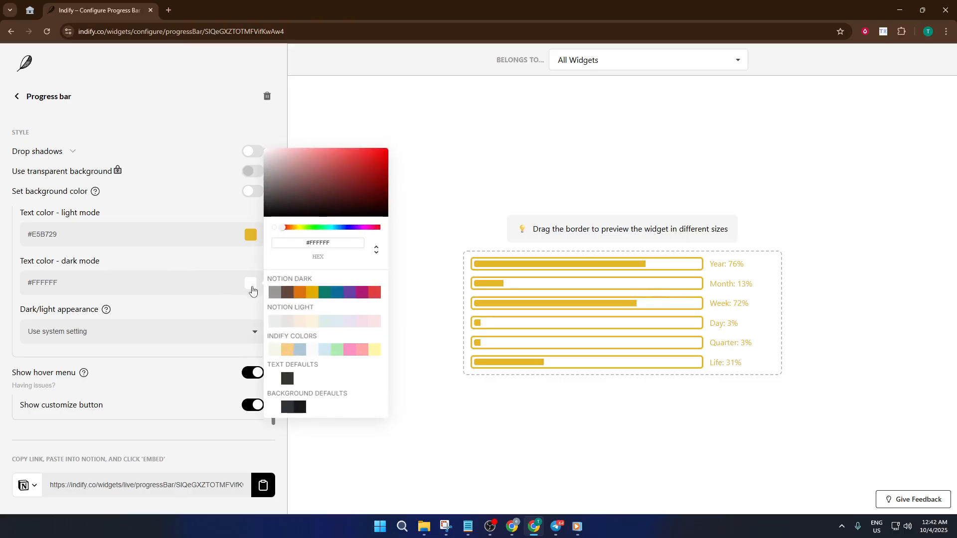
{"action": "left_click", "coordinate": [150, 225]}
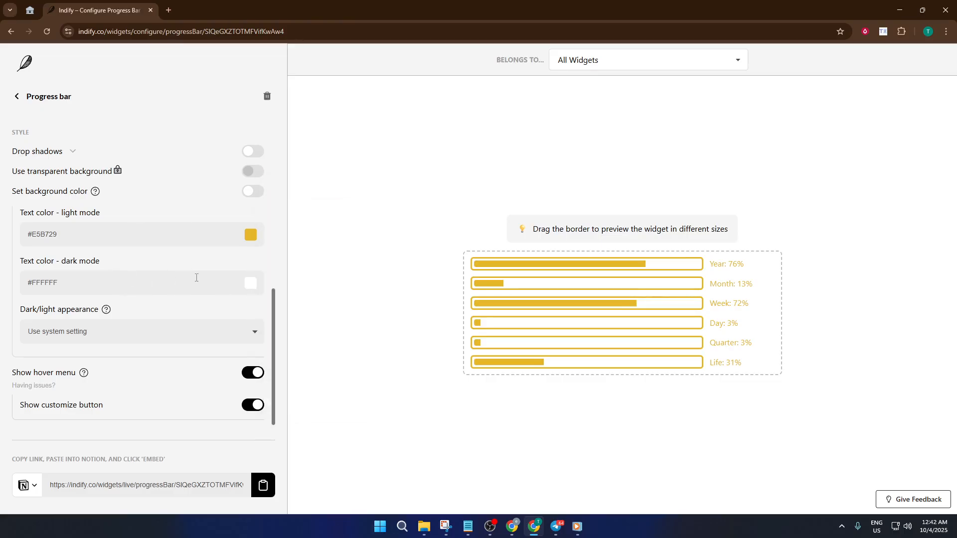
Copy the widget's link and paste it as an embed into the "How to Embed Widgets" page in Notion
{"action": "left_click", "coordinate": [264, 486]}
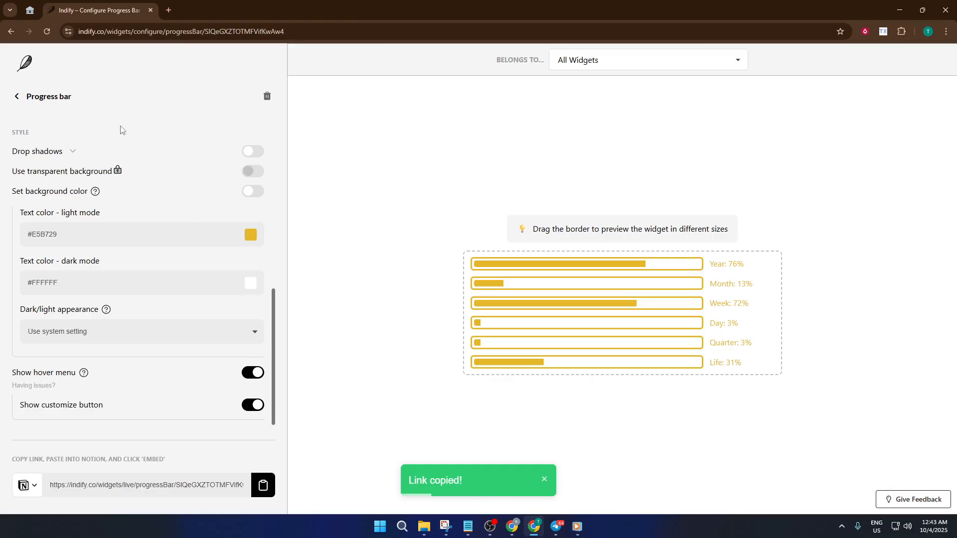
{"action": "left_click", "coordinate": [32, 11]}
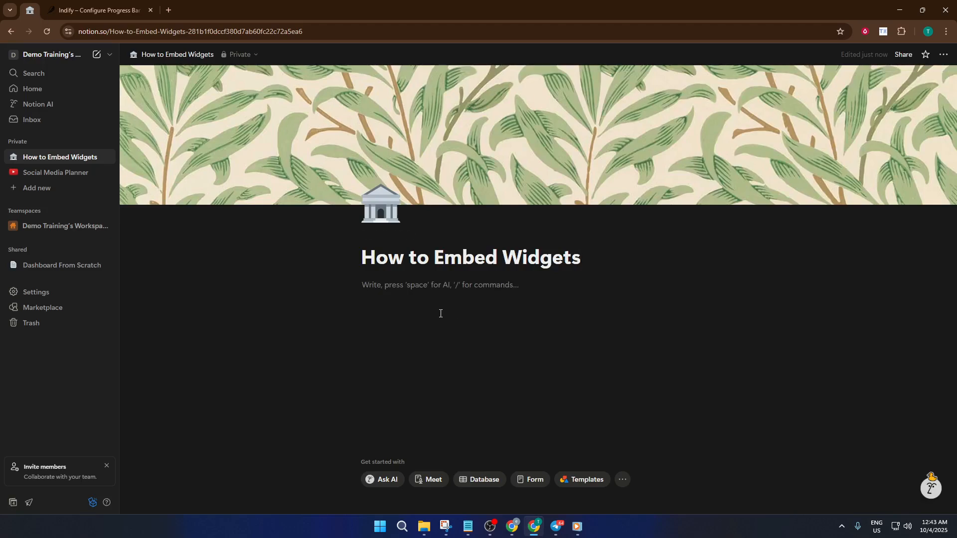
{"action": "key", "text": "ctrl+v"}
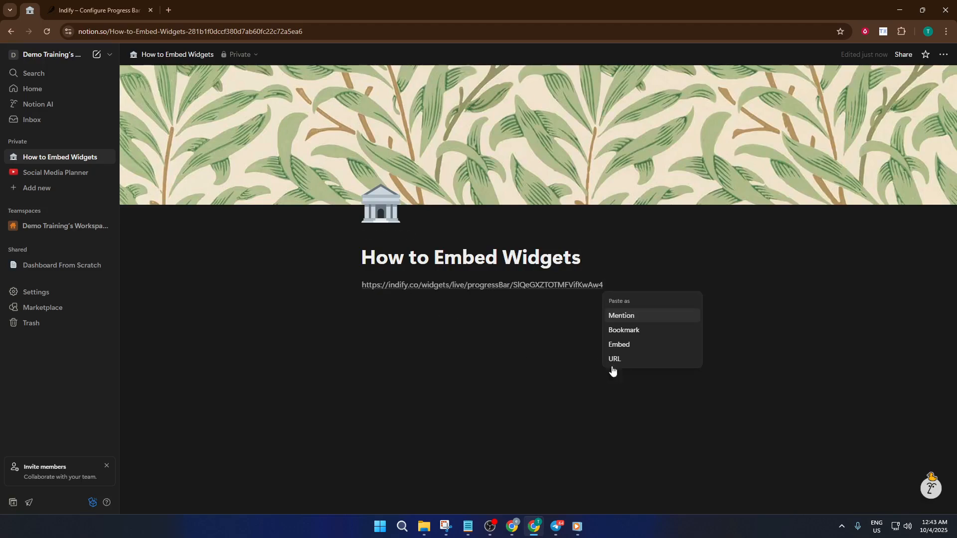
{"action": "left_click", "coordinate": [625, 351]}
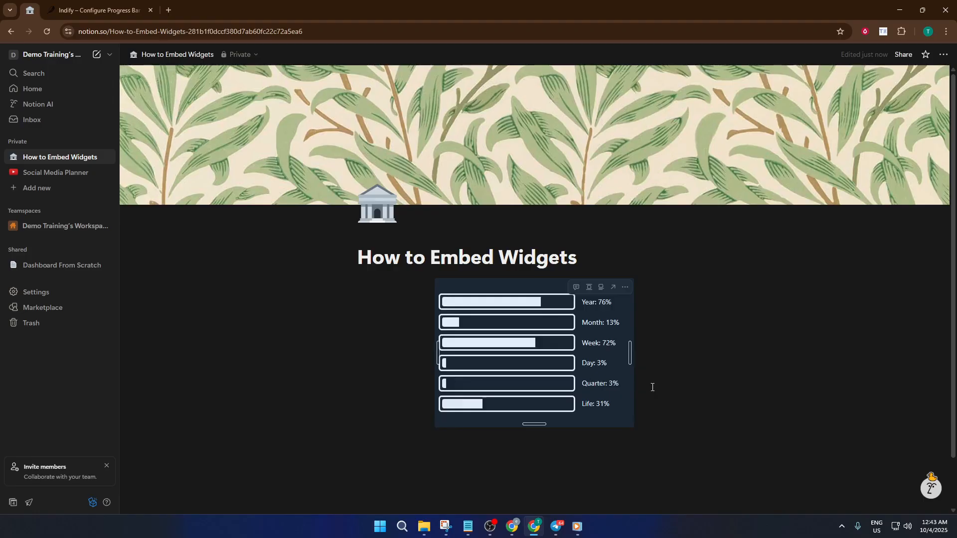
Widen the embedded progress bar widget to the full text width of the page and start an empty line below it
{"action": "scroll", "coordinate": [652, 387], "scroll_direction": "down", "scroll_amount": 1}
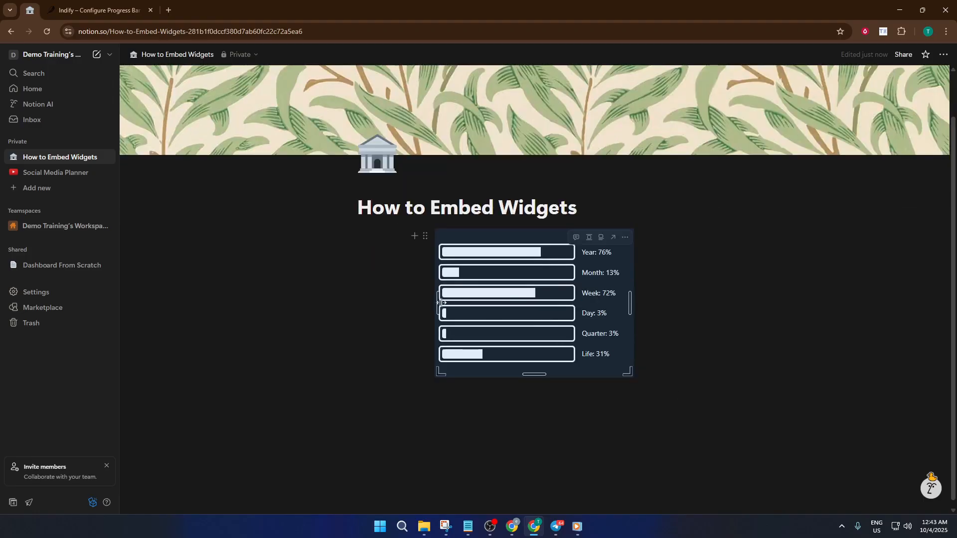
{"action": "left_click_drag", "start_coordinate": [413, 305], "coordinate": [355, 311]}
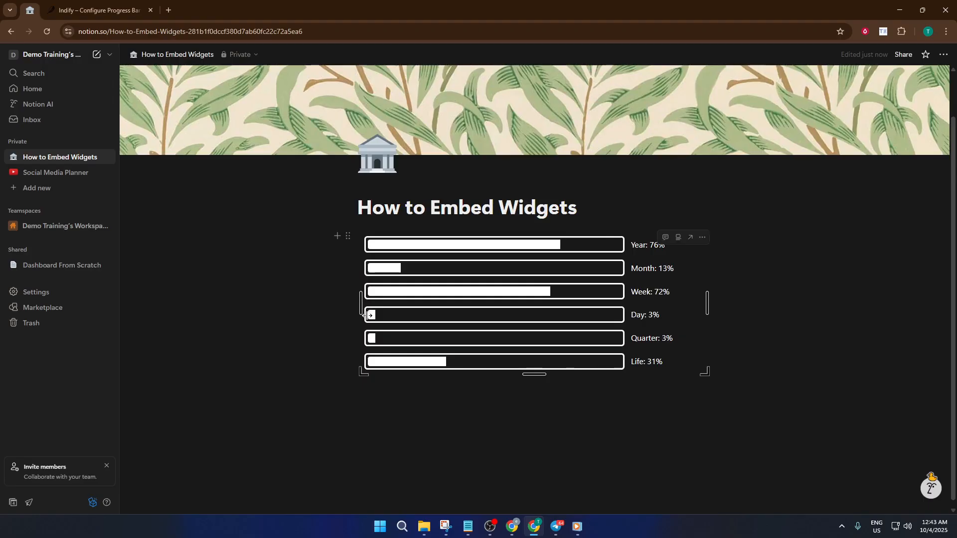
{"action": "left_click", "coordinate": [475, 399]}
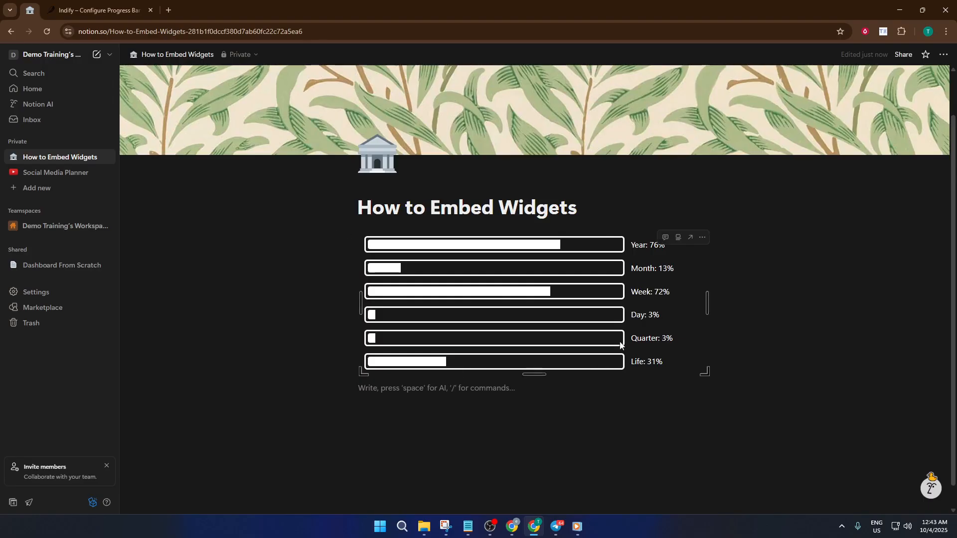